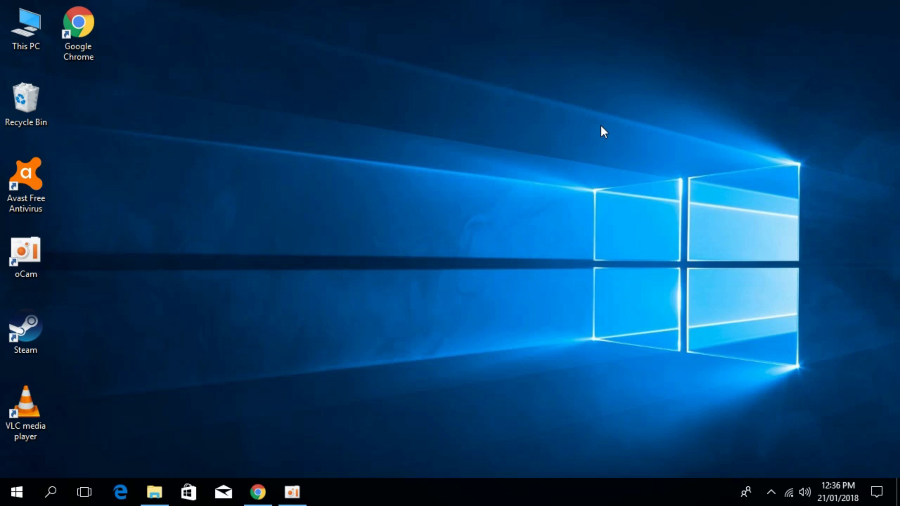
- Download the 32-Bit and 64-Bit api-ms-win-core-synch-l1-2-0.dll zip files from the Download Section
click(258, 492)
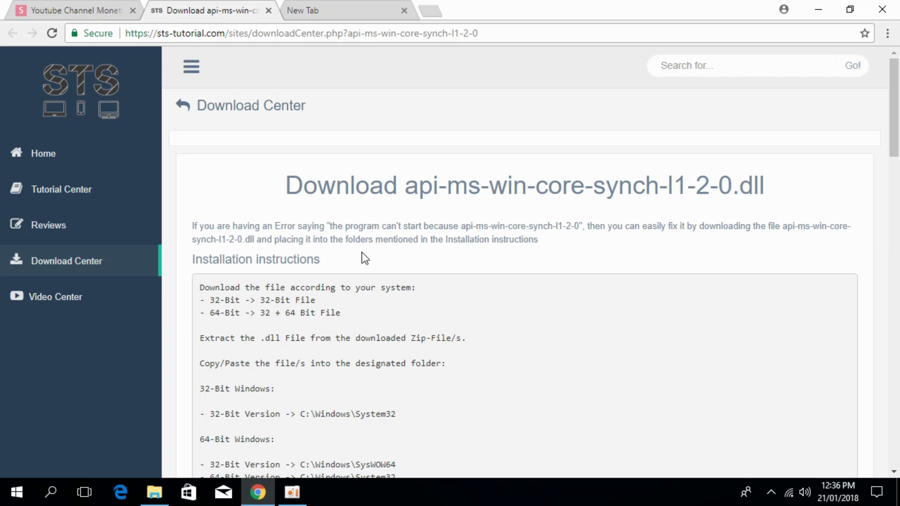
scroll(365, 258, down, 2)
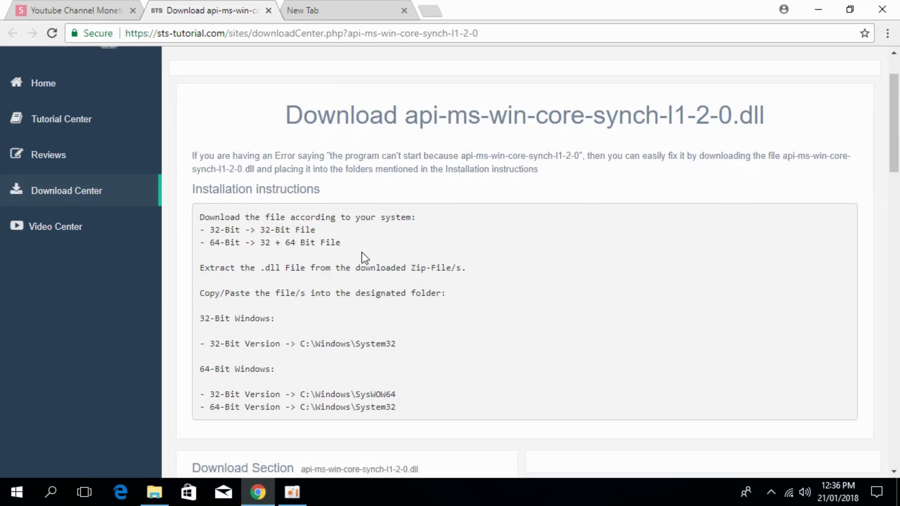
scroll(362, 257, down, 3)
scroll(363, 252, down, 3)
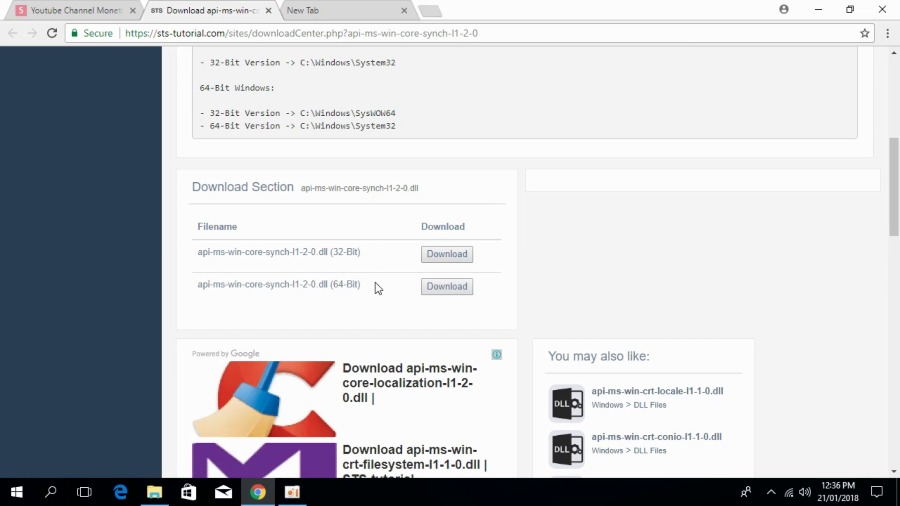
click(441, 259)
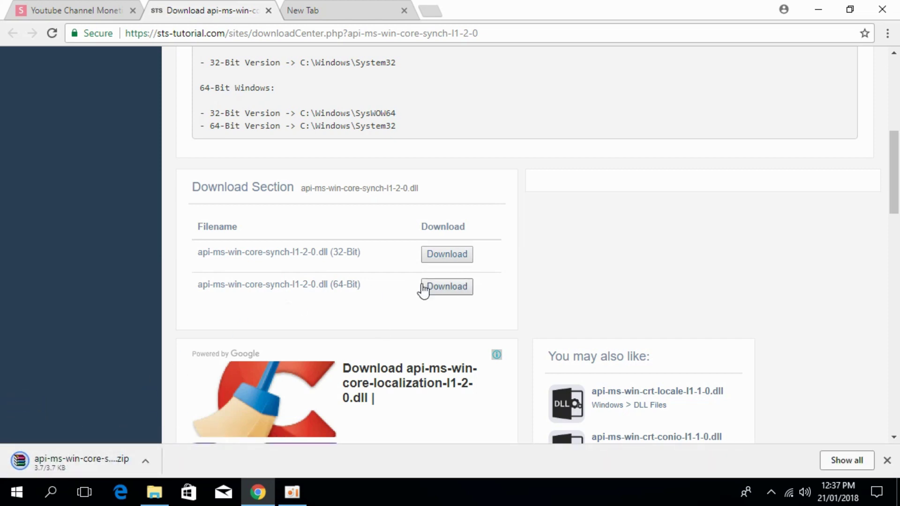
click(439, 289)
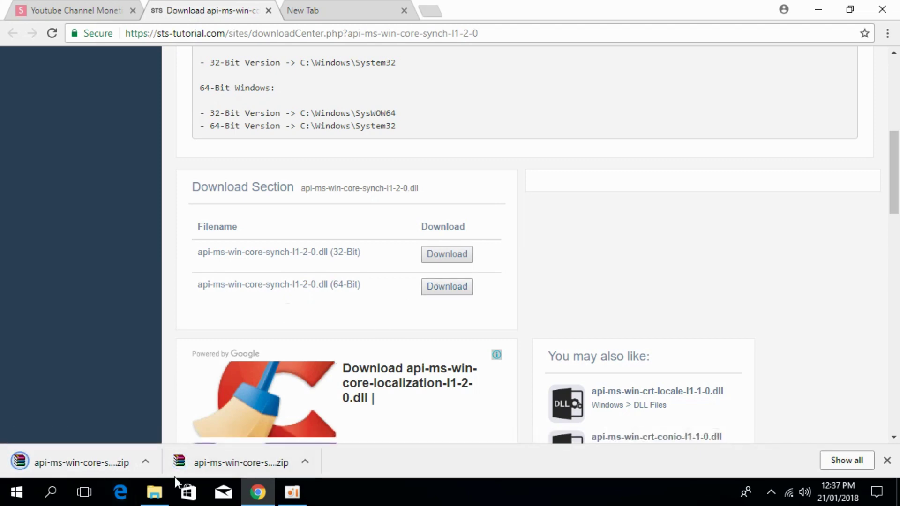
- Show Downloads with the Name column widened to full names and the 32-Bit zip selected
click(150, 498)
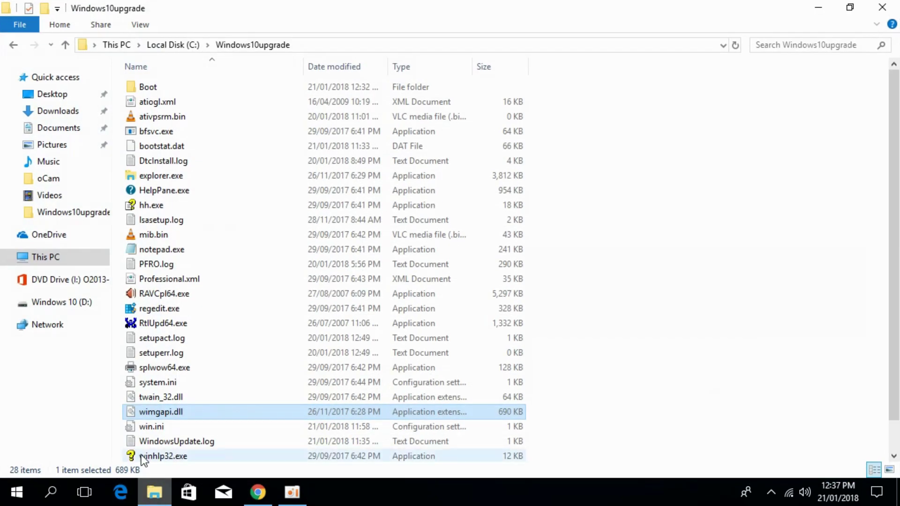
click(40, 113)
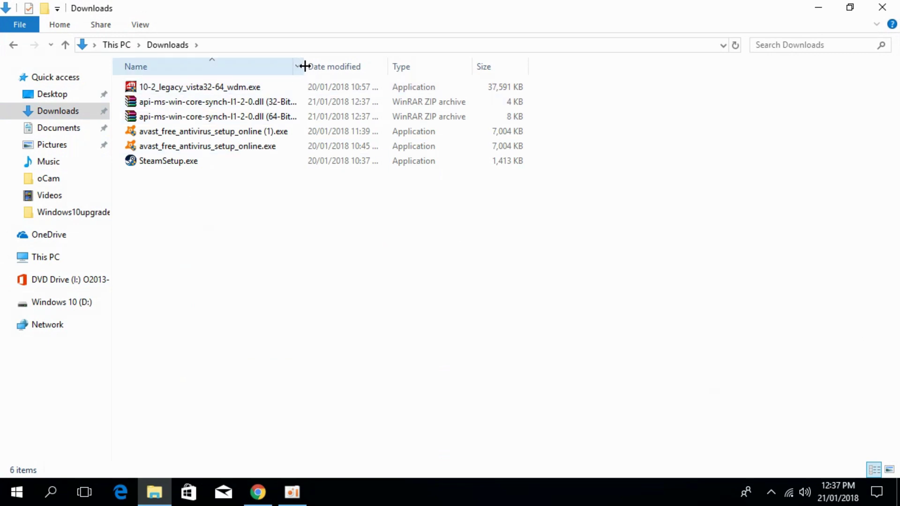
double_click(303, 66)
click(294, 108)
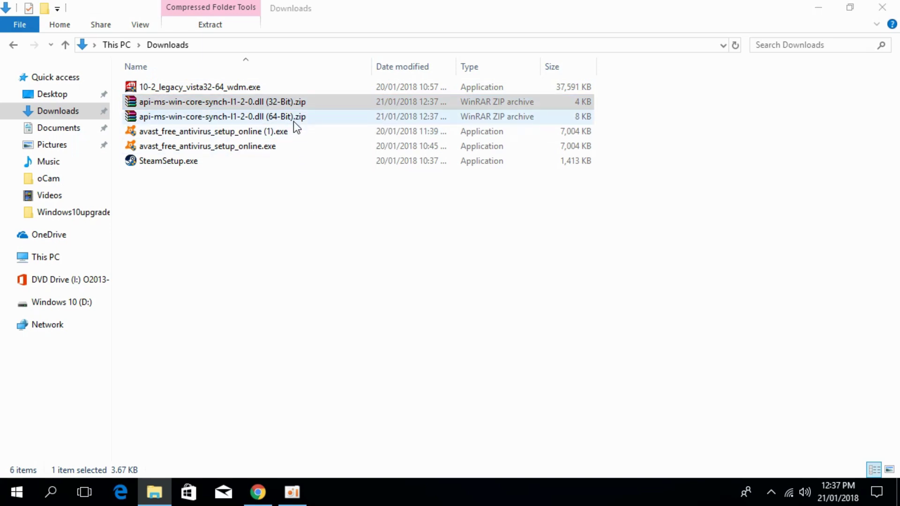
- Extract the 32-Bit zip archive to its default folder in Downloads with WinRAR
click(126, 117)
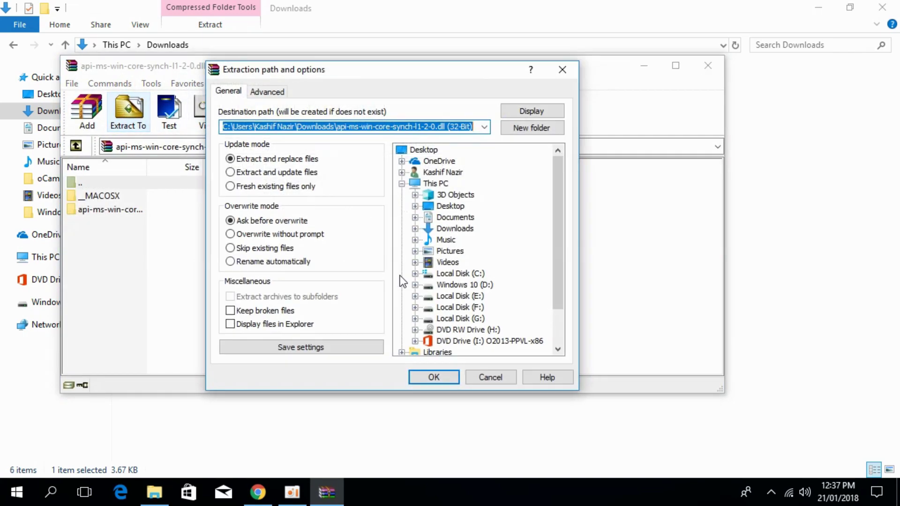
click(445, 375)
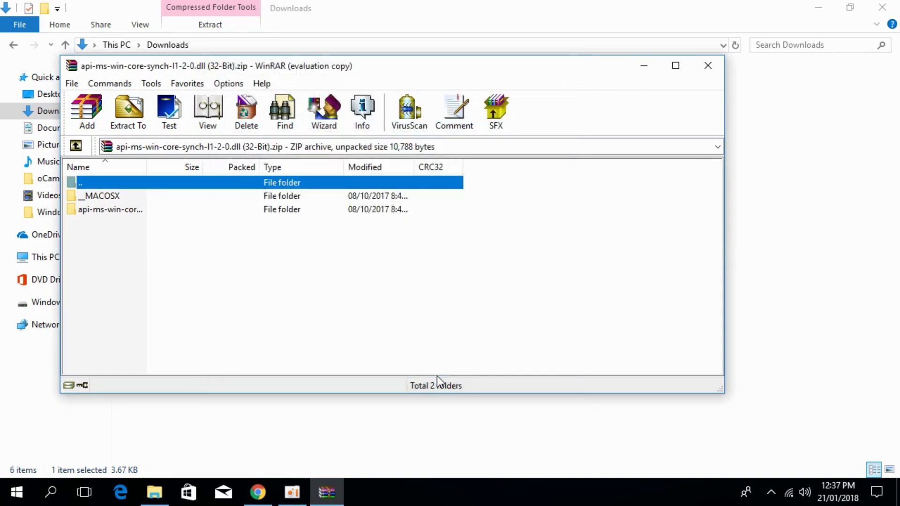
click(707, 66)
- Extract the 64-Bit zip archive to its default folder in Downloads with WinRAR
double_click(307, 118)
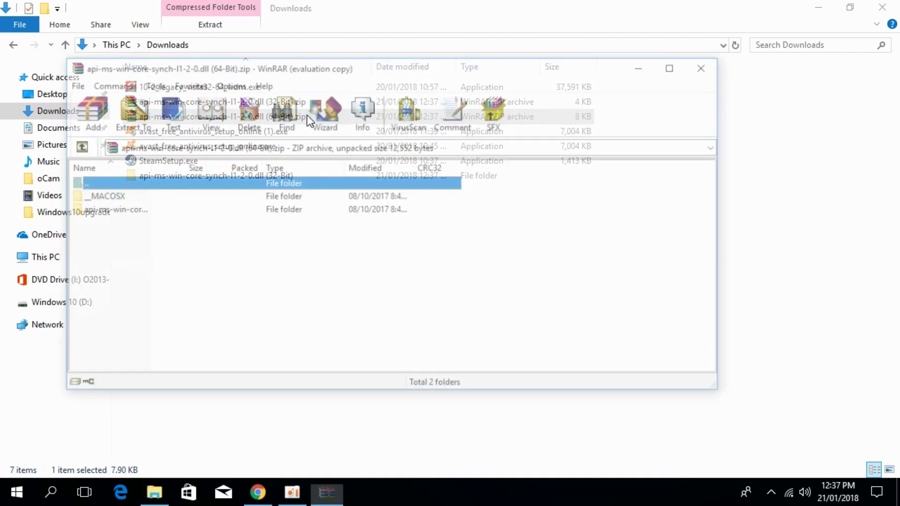
click(126, 111)
click(436, 376)
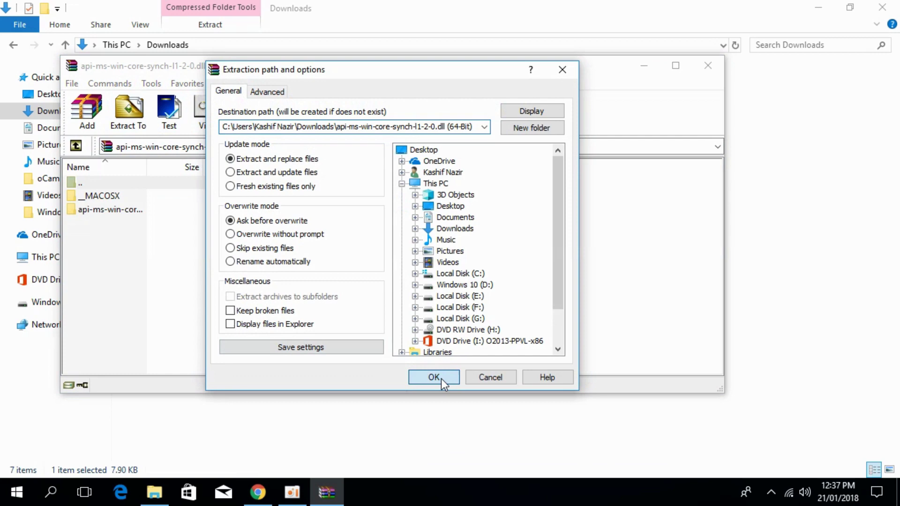
click(706, 64)
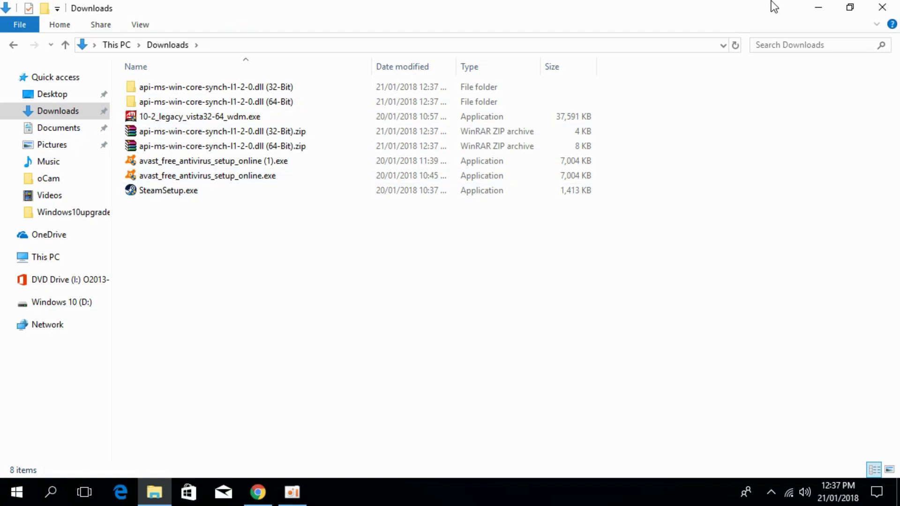
- Check This PC's system properties to confirm Windows is a 64-bit operating system
click(819, 7)
click(820, 7)
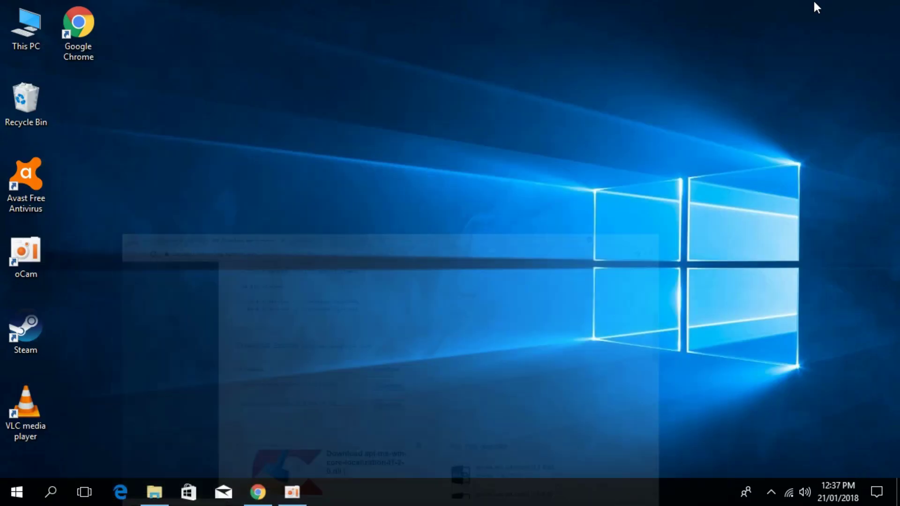
right_click(15, 37)
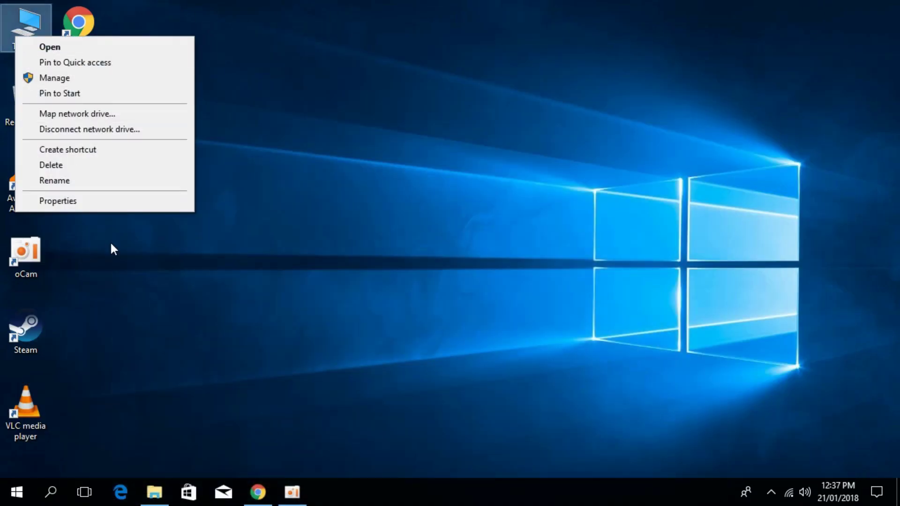
click(96, 202)
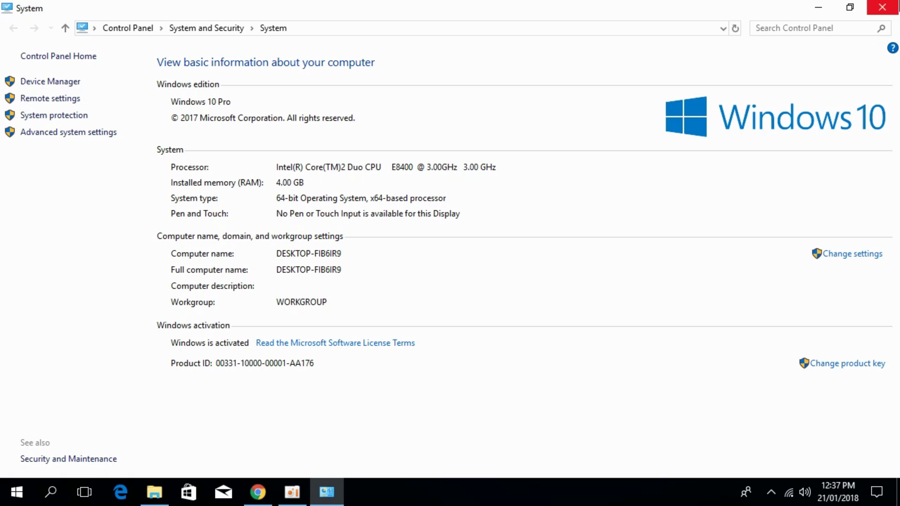
click(882, 7)
- Copy the 32-Bit api-ms-win-core-synch-l1-2-0.dll from its extracted folder in Downloads
click(257, 492)
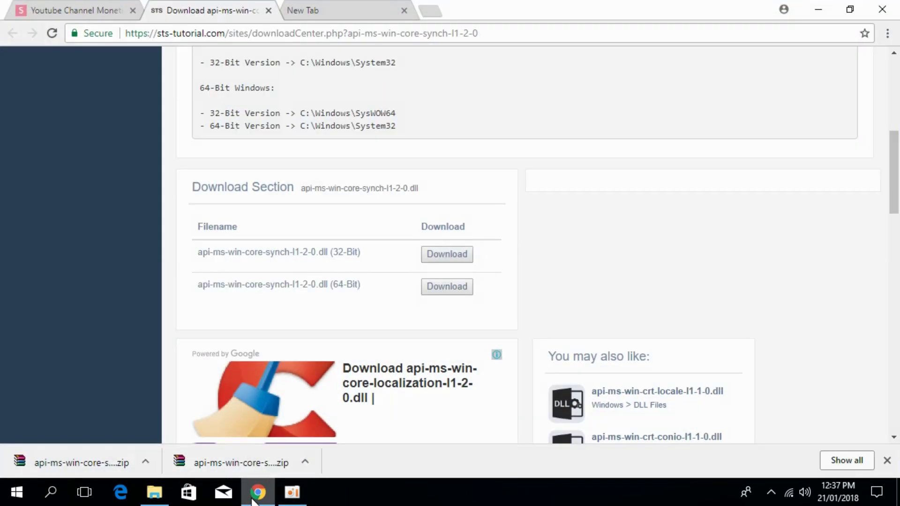
click(161, 498)
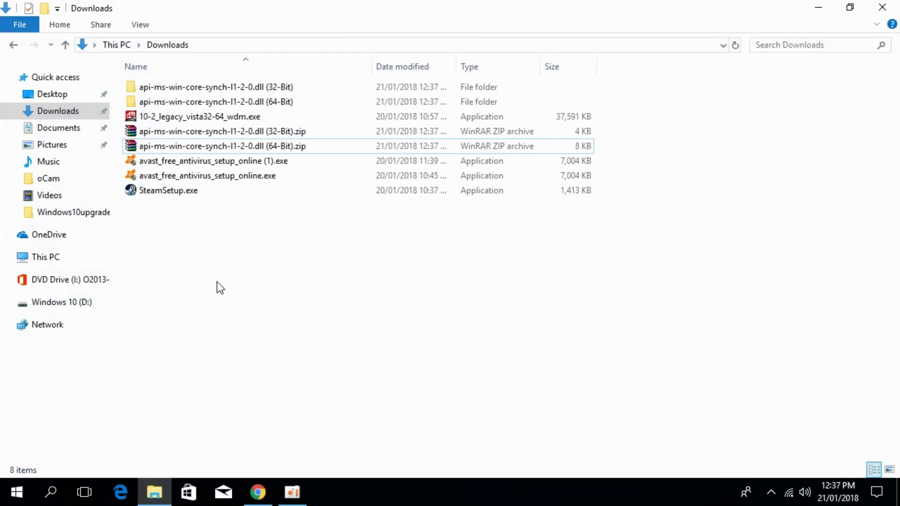
double_click(261, 88)
double_click(213, 103)
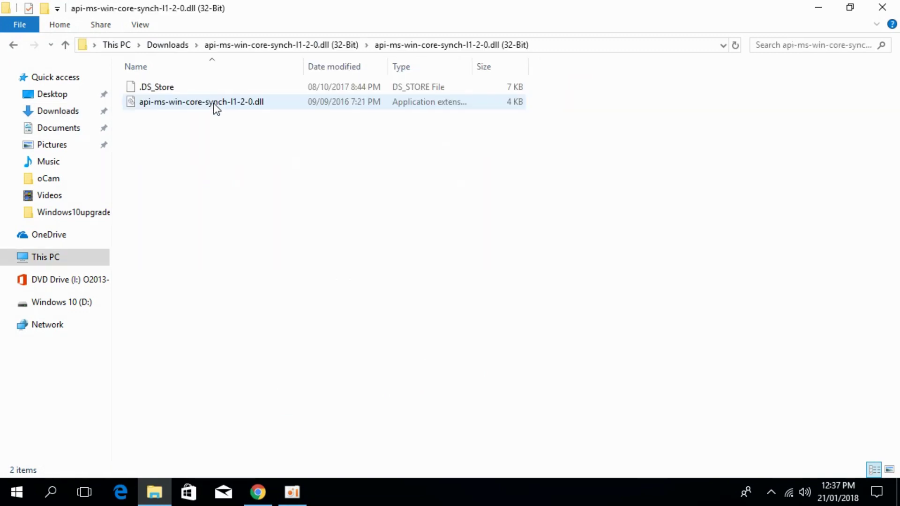
click(163, 100)
right_click(163, 100)
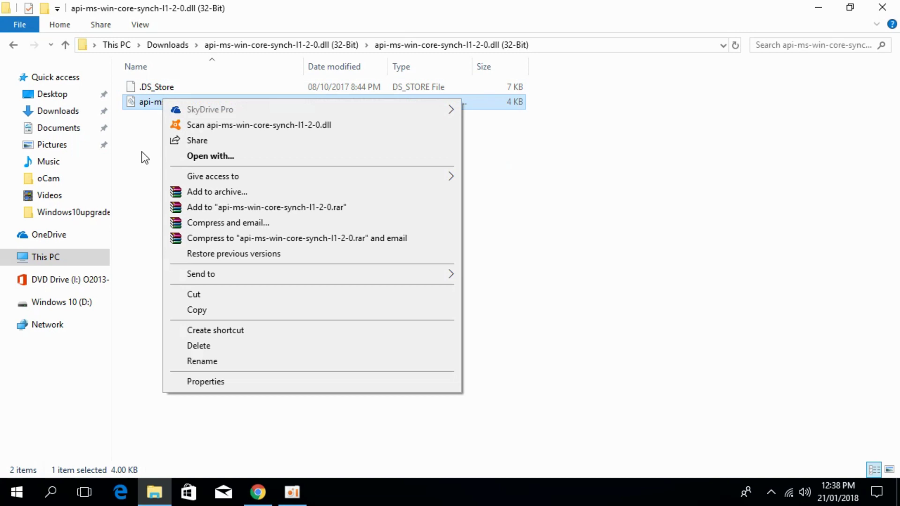
click(205, 309)
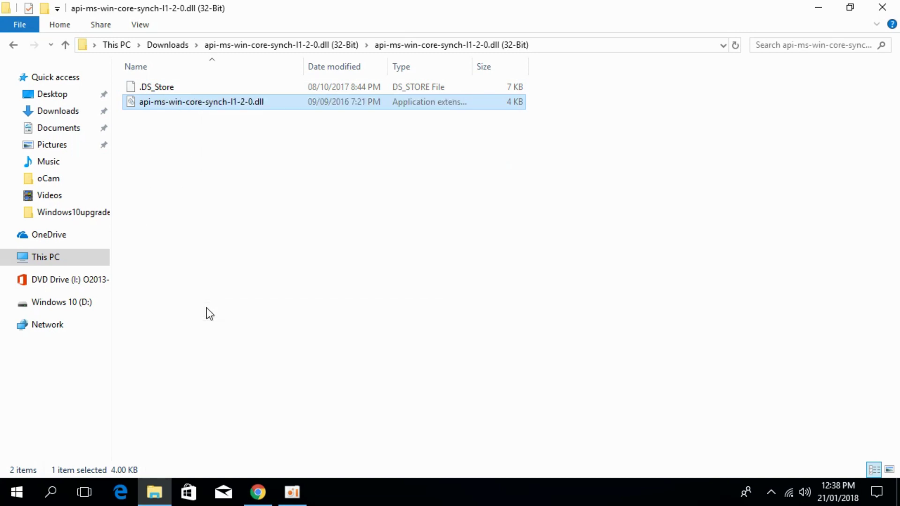
- Navigate through This PC and Local Disk (C:) to C:\Windows\System32
click(44, 257)
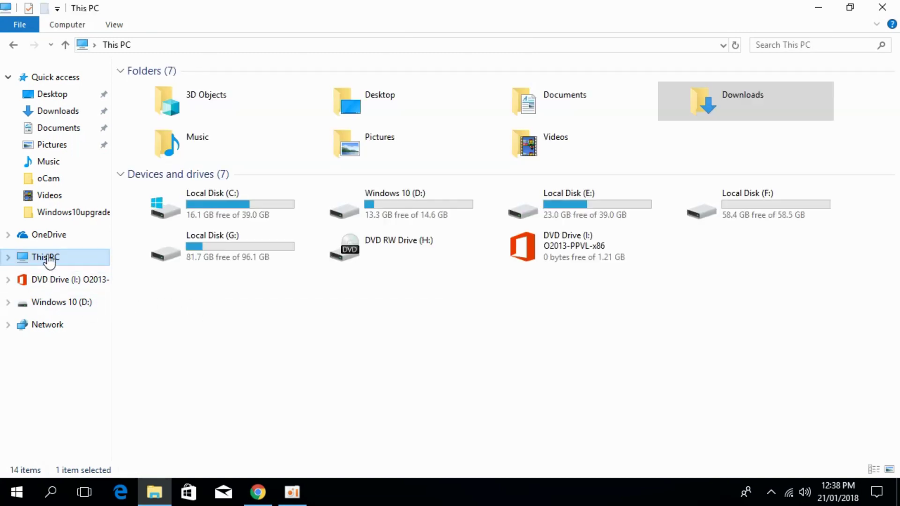
double_click(164, 204)
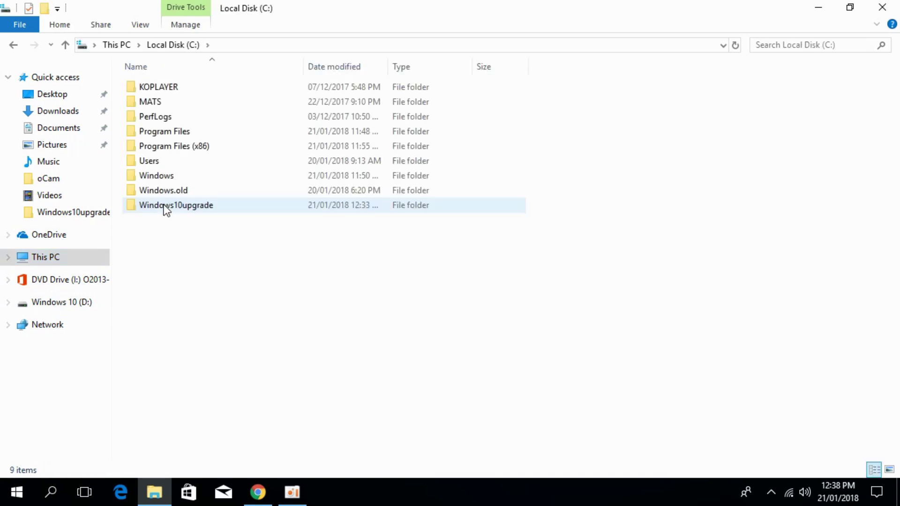
double_click(174, 176)
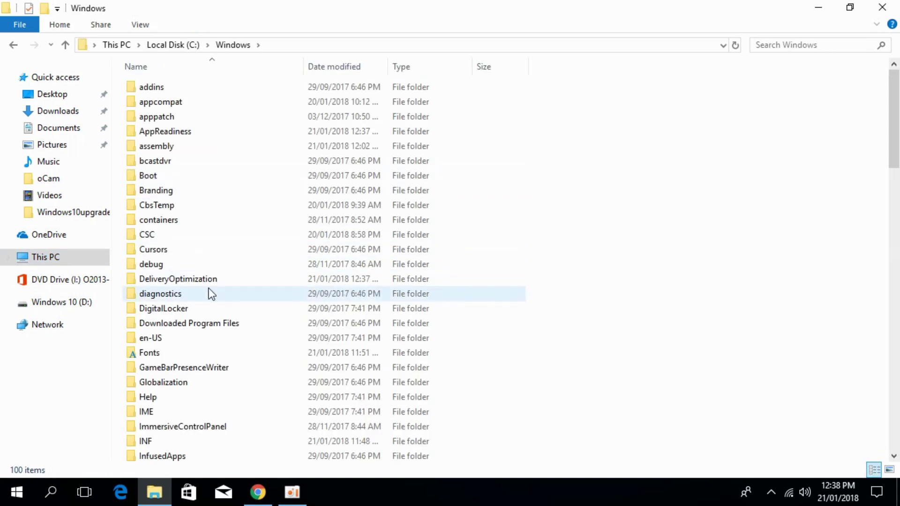
scroll(211, 294, down, 5)
scroll(211, 294, down, 10)
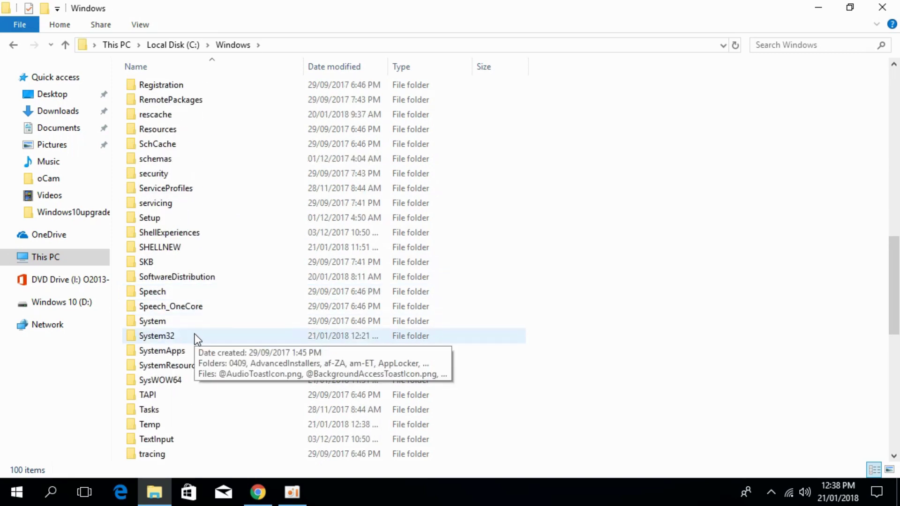
double_click(159, 337)
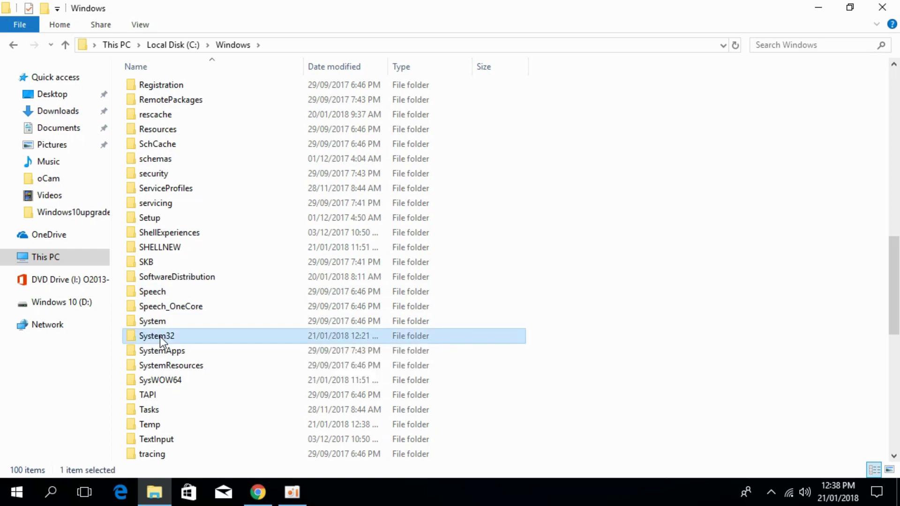
- Paste the 32-Bit dll into System32, granting administrator permission
right_click(612, 177)
click(645, 258)
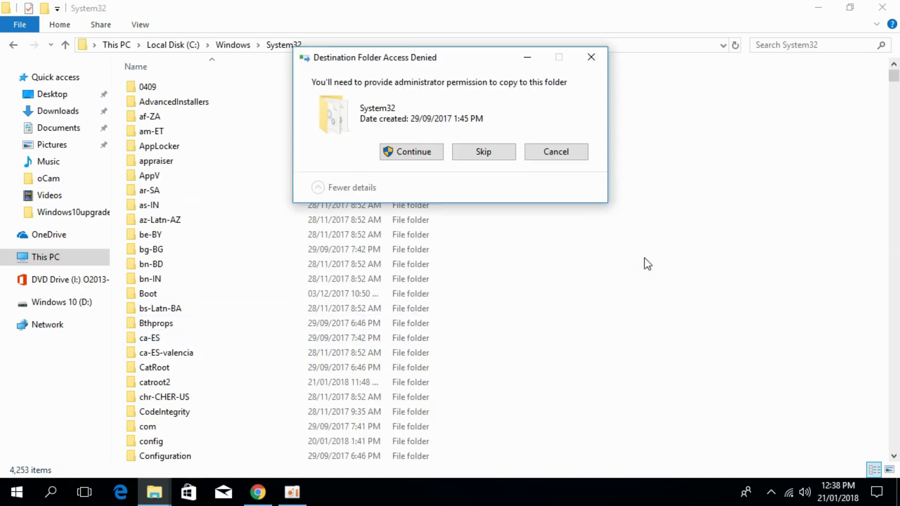
click(390, 150)
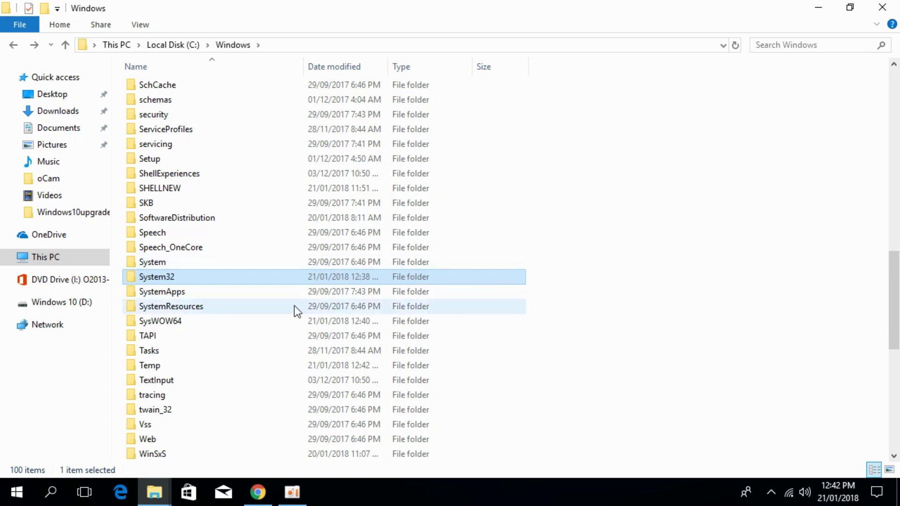
- Paste api-ms-win-core-synch-l1-2-0.dll into C:\Windows\SysWOW64, granting administrator permission
click(173, 321)
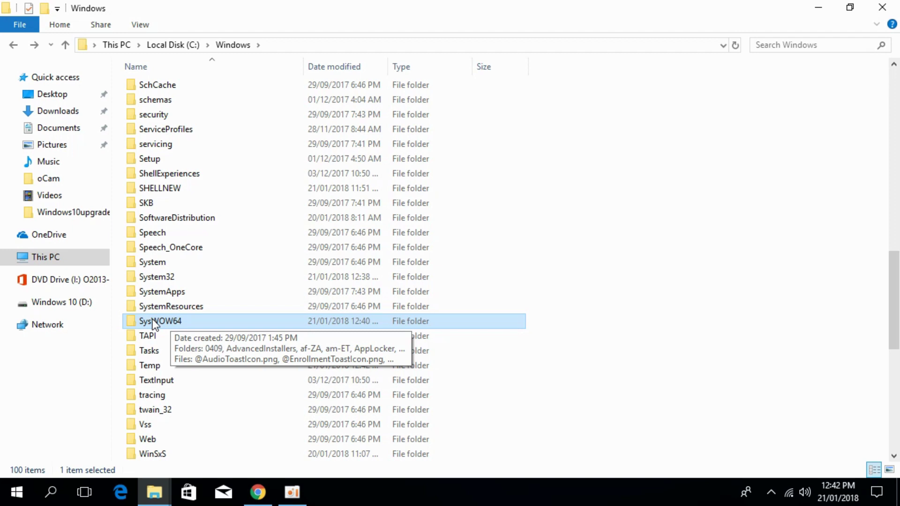
double_click(183, 324)
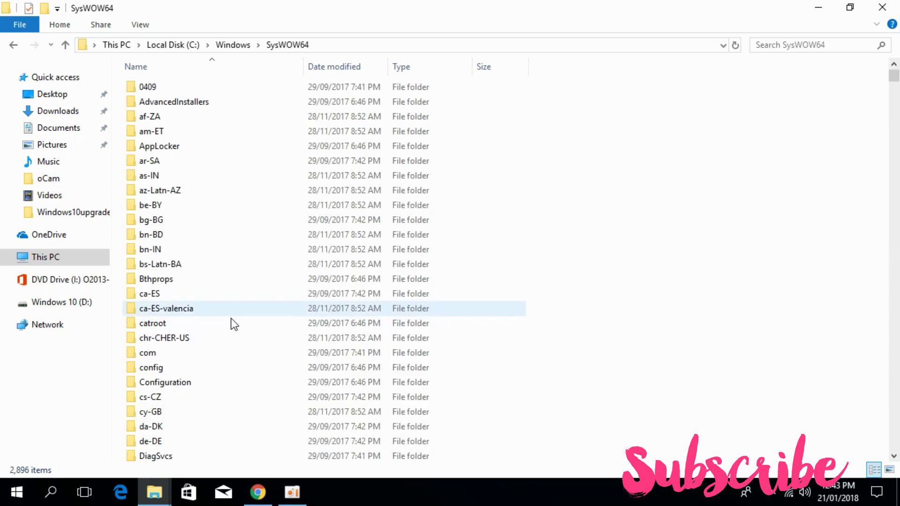
right_click(637, 229)
click(670, 306)
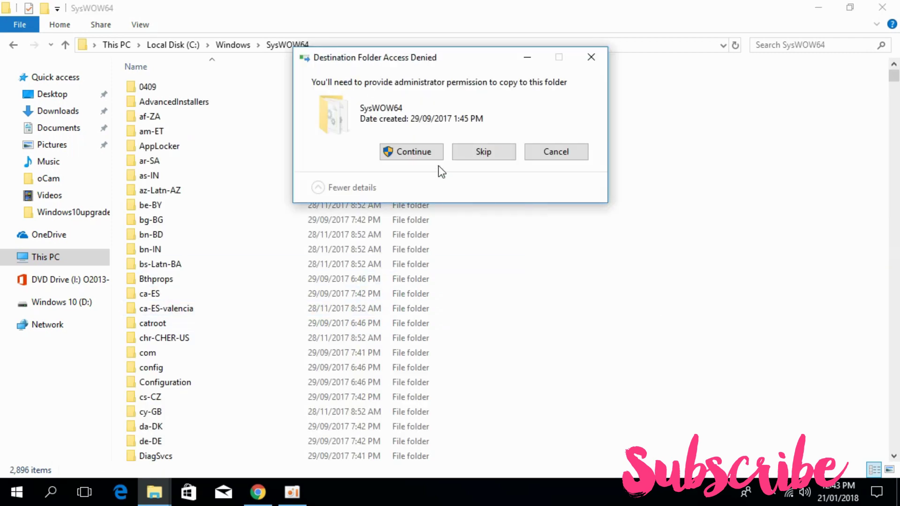
click(408, 151)
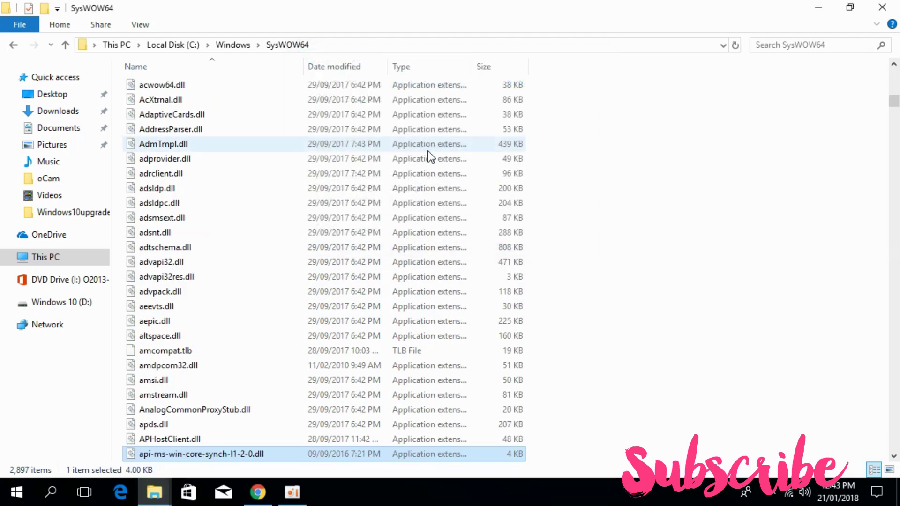
- Copy the 64-Bit api-ms-win-core-synch-l1-2-0.dll from its nested extracted folder in Downloads
click(12, 44)
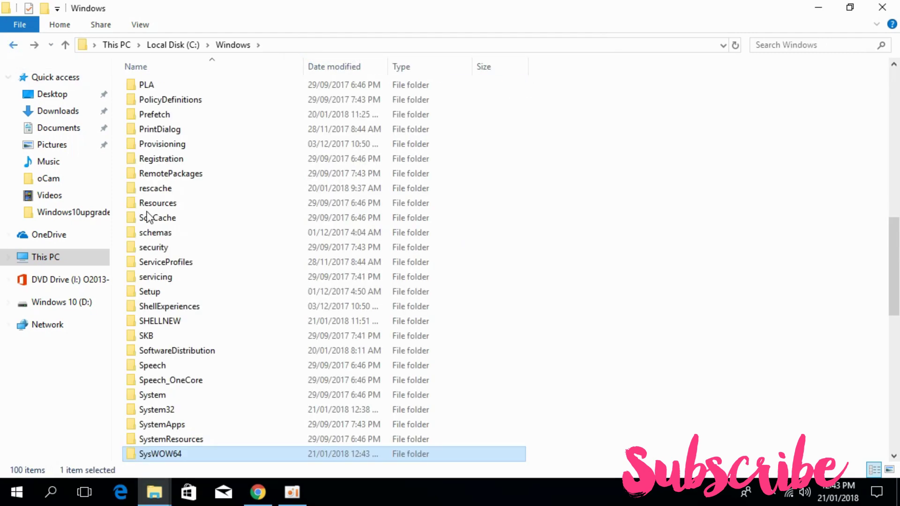
mouse_move(165, 504)
click(131, 446)
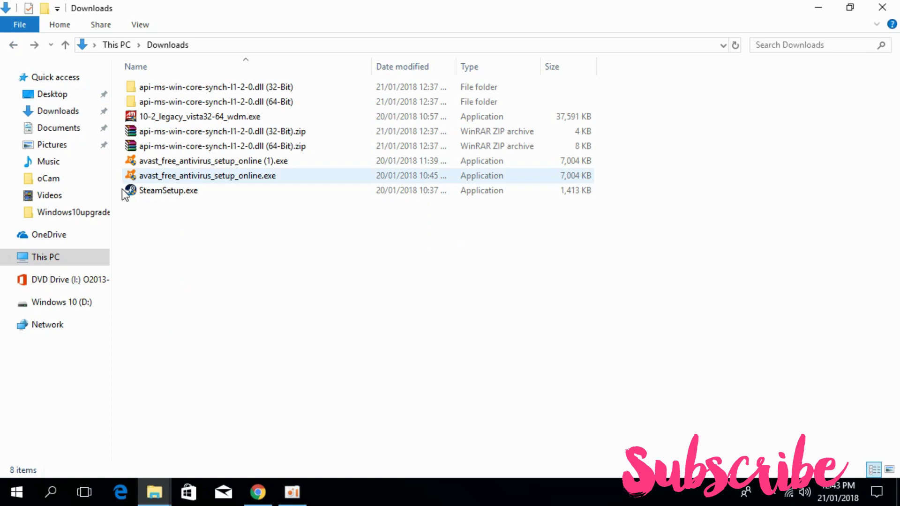
double_click(224, 100)
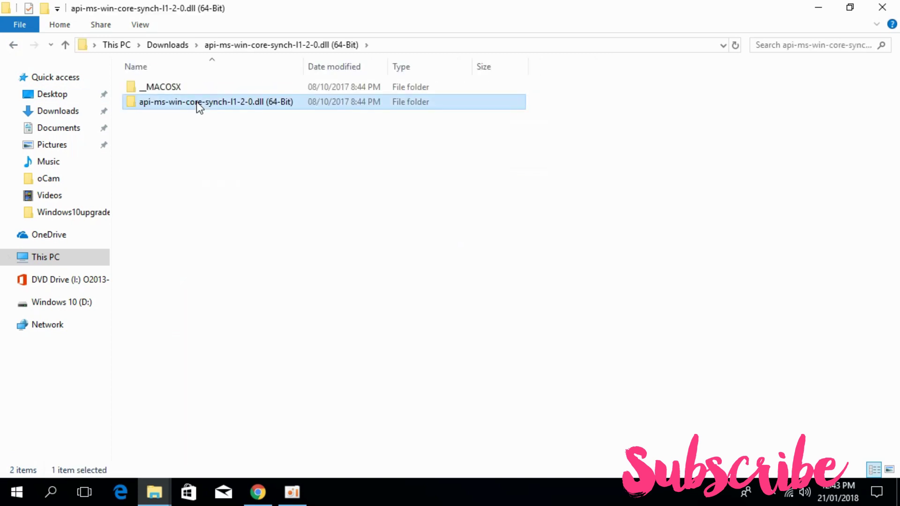
double_click(196, 102)
click(184, 87)
right_click(184, 87)
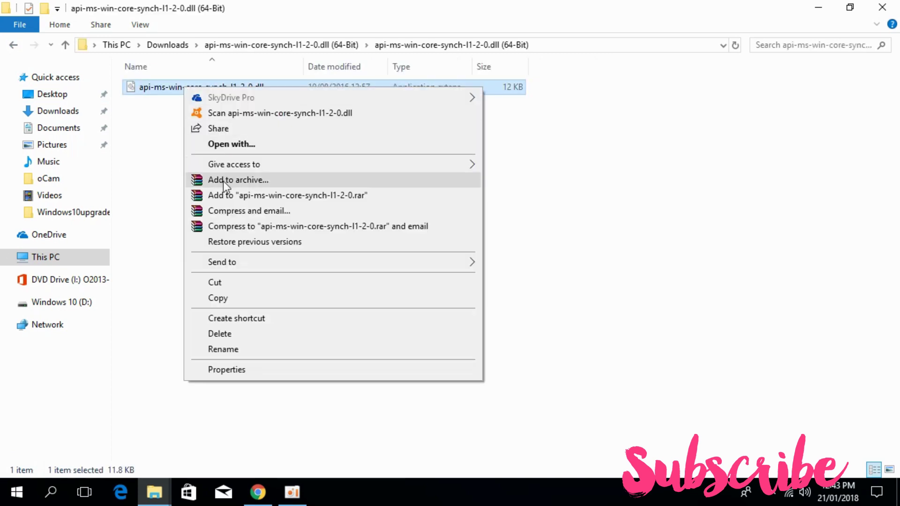
click(234, 296)
mouse_move(155, 493)
click(190, 434)
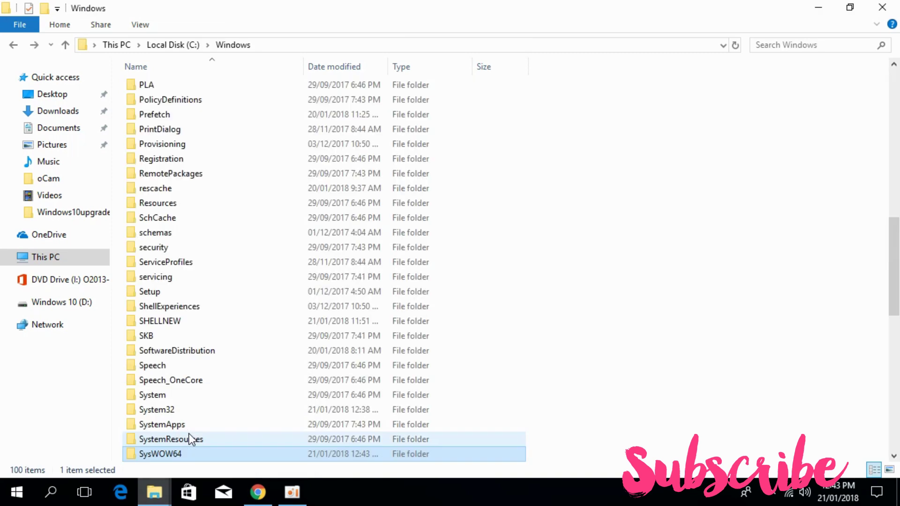
- Paste the 64-Bit dll into System32, replacing the existing file with administrator permission
double_click(171, 412)
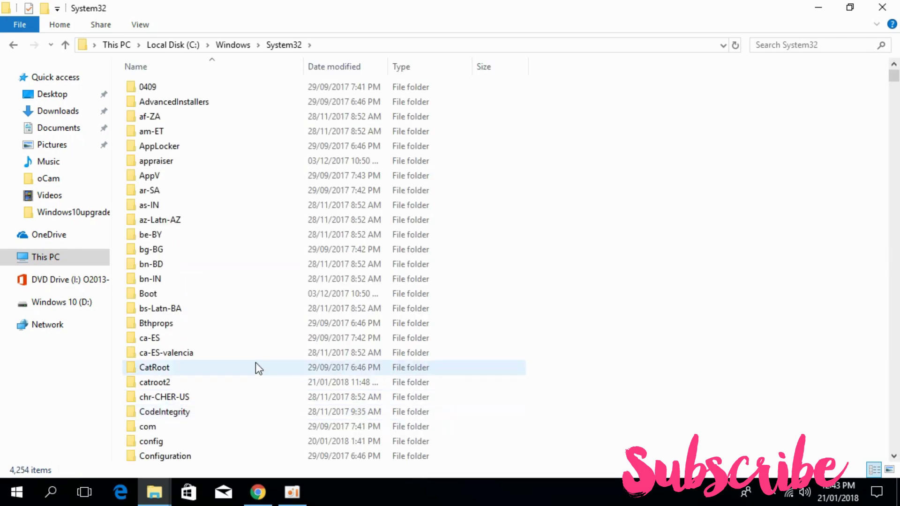
right_click(638, 211)
click(667, 291)
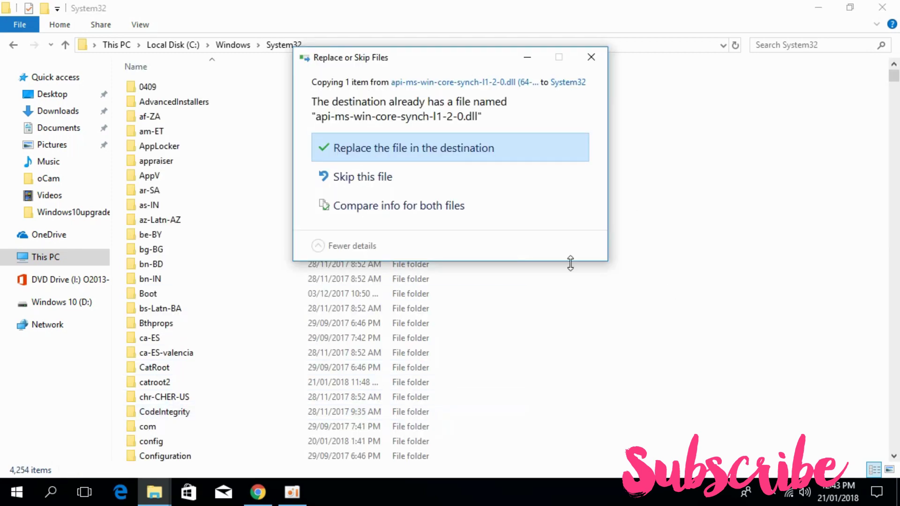
click(421, 151)
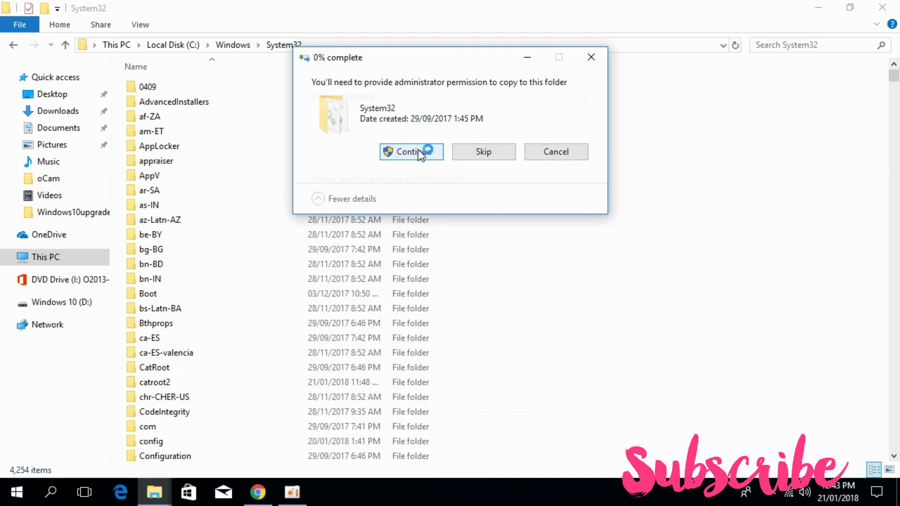
click(420, 150)
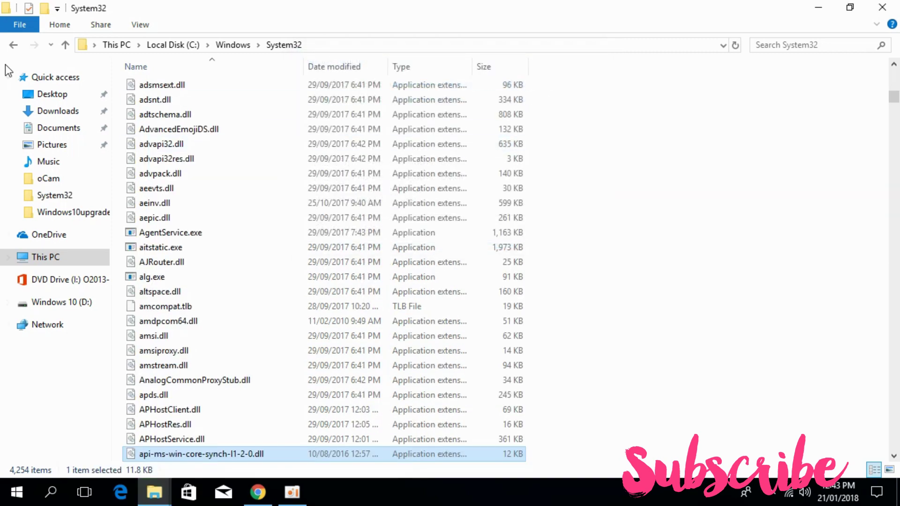
click(13, 46)
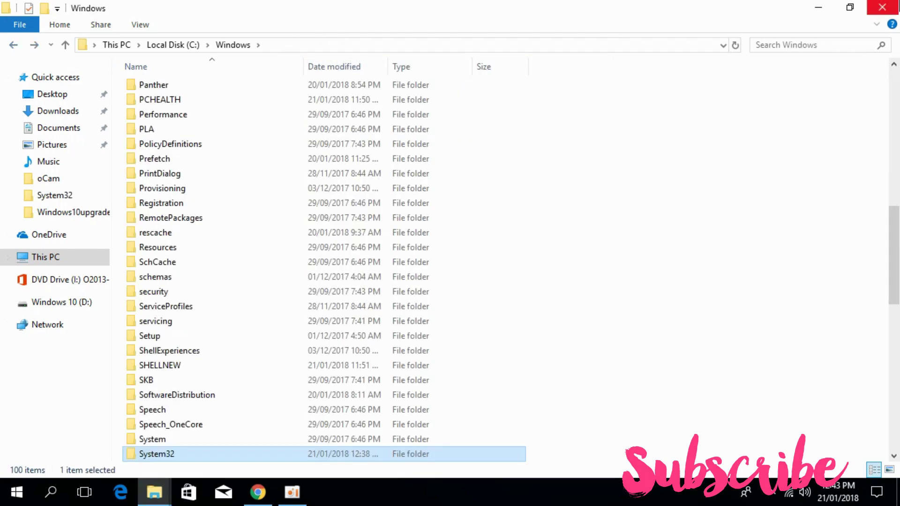